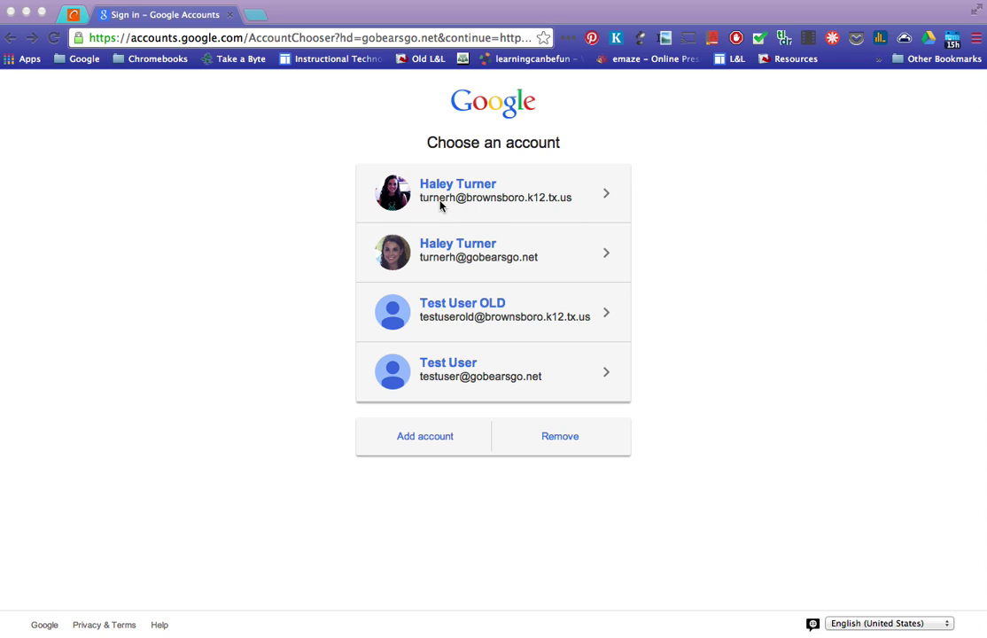
Sign in with the old district account's password and load google.com.
click(523, 205)
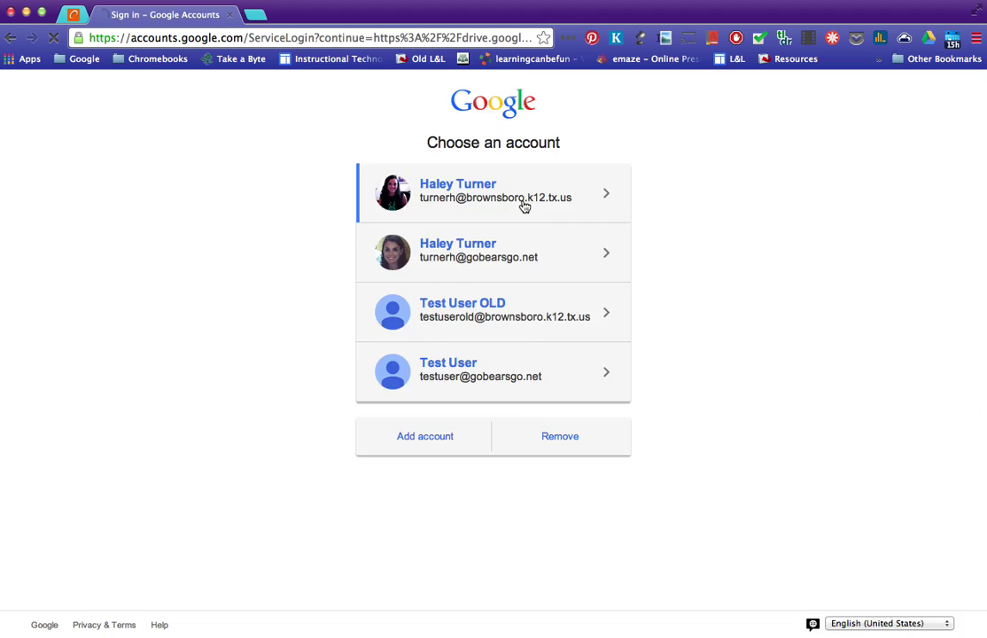
text(*********)
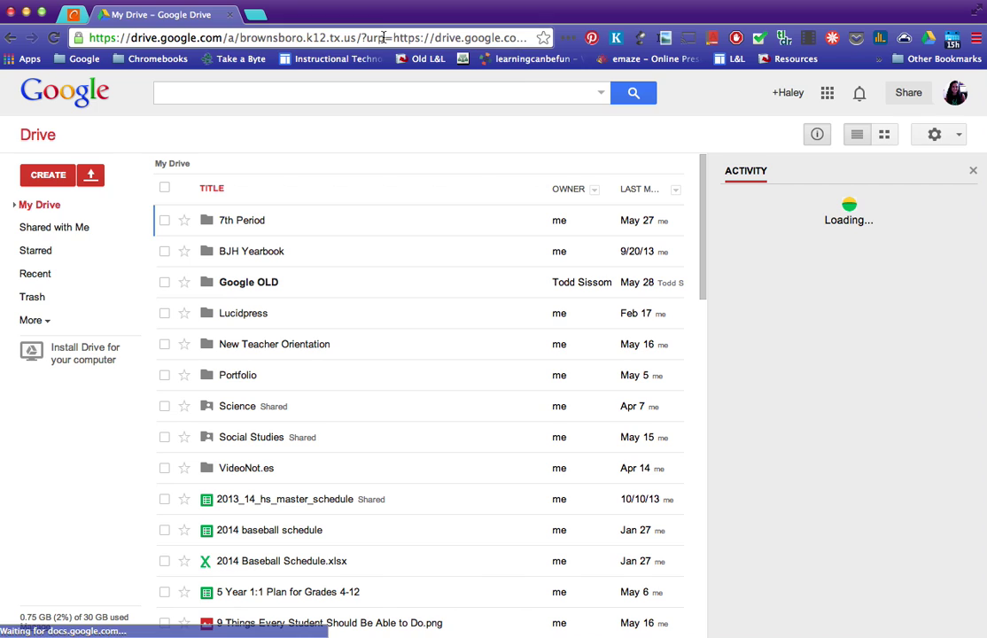
click(383, 37)
text(google.com)
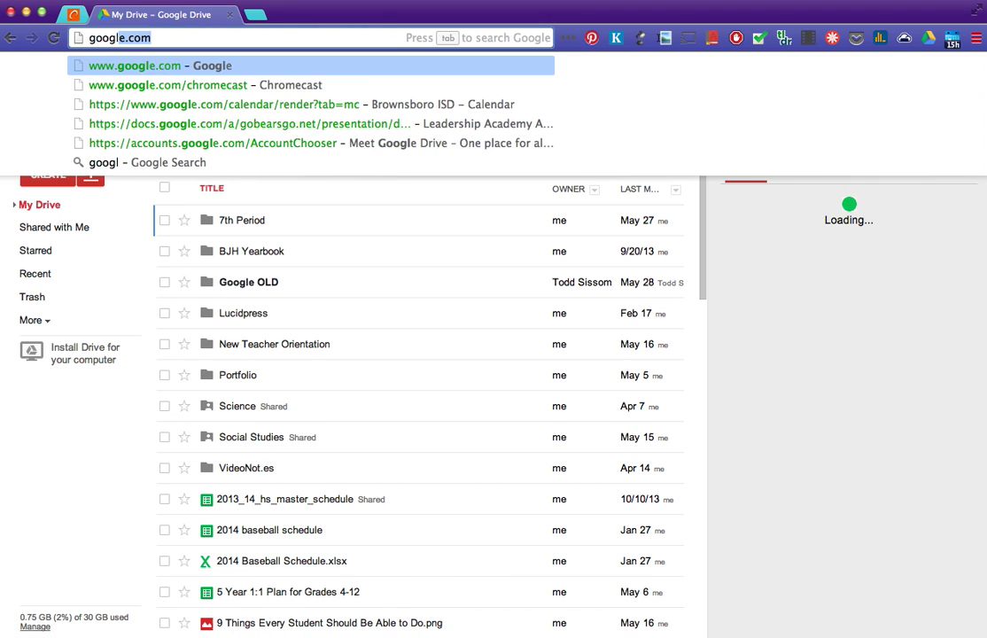
key(Return)
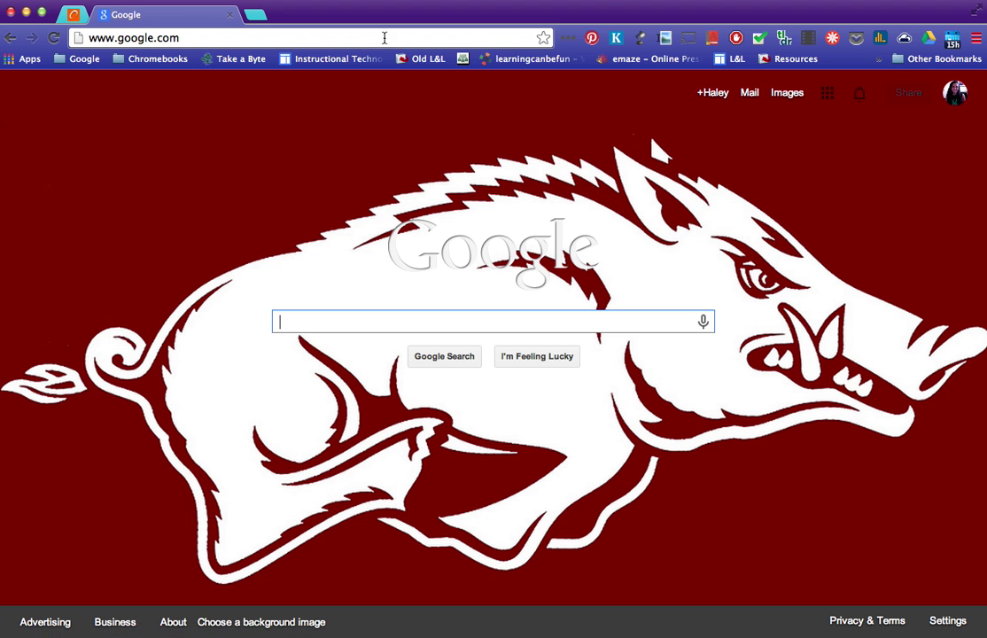
Search Google for 'google takeout'.
click(306, 321)
text(g)
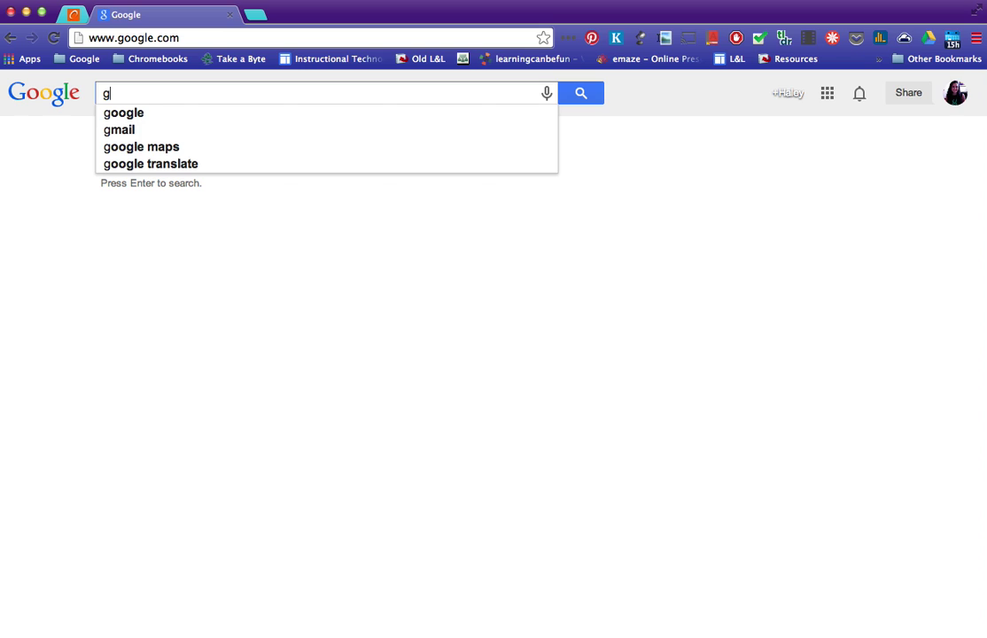
text(oogle take)
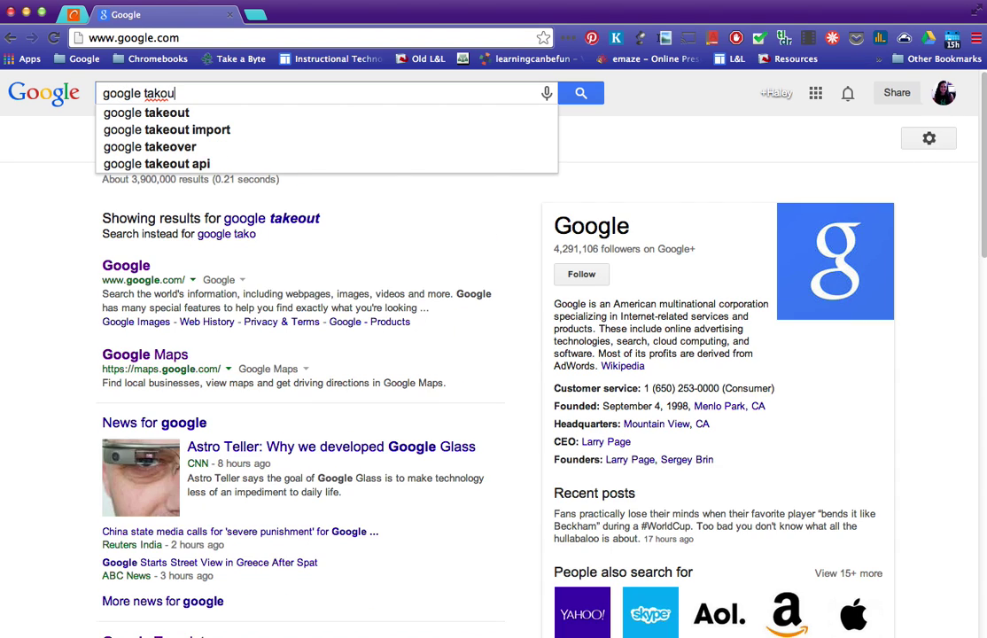
text(out)
key(Return)
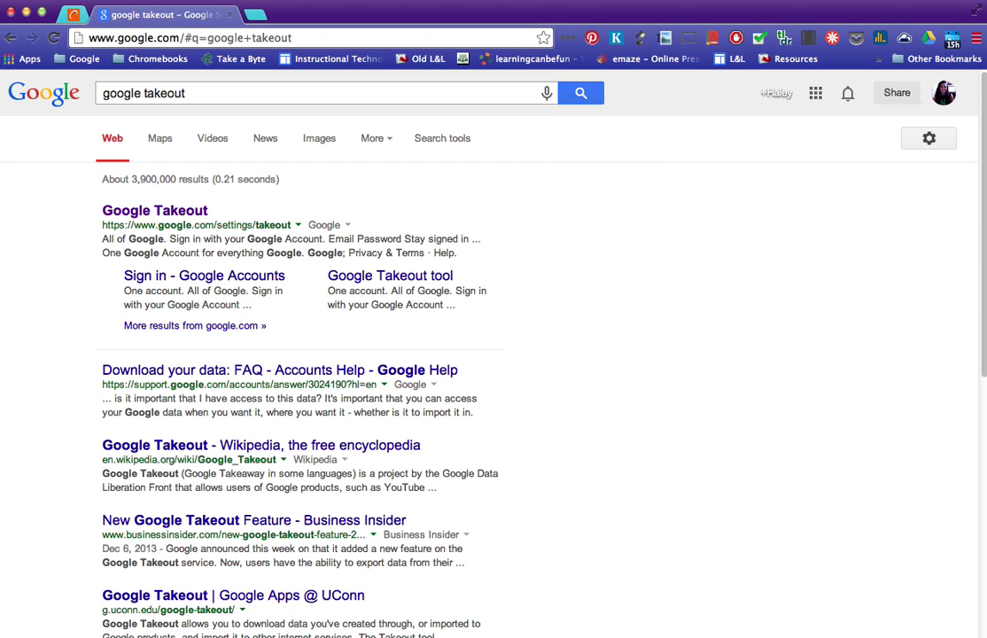
Create a Google Takeout archive with every product deselected except Drive.
click(148, 210)
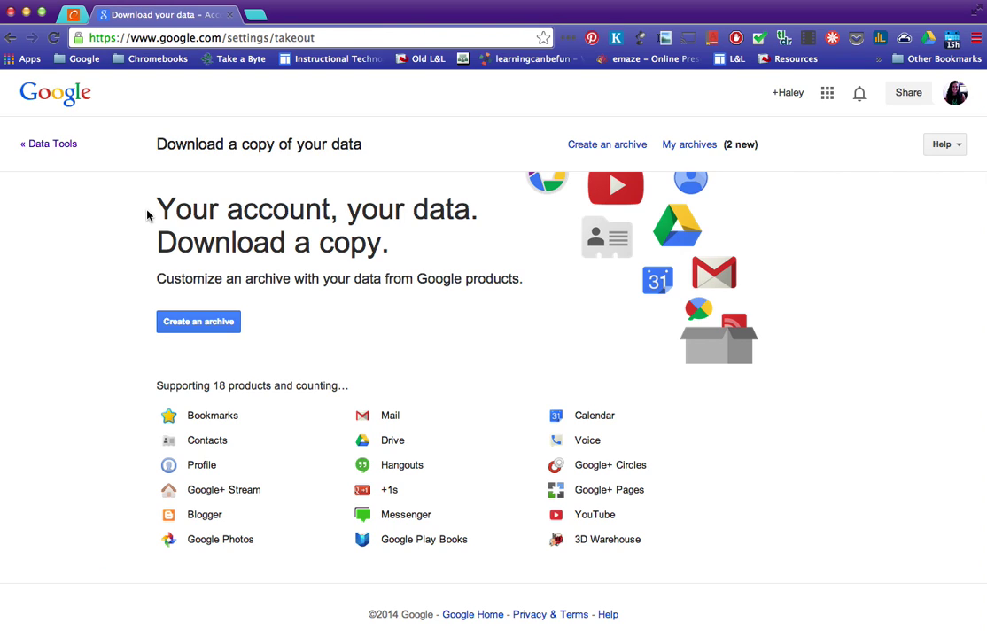
click(188, 325)
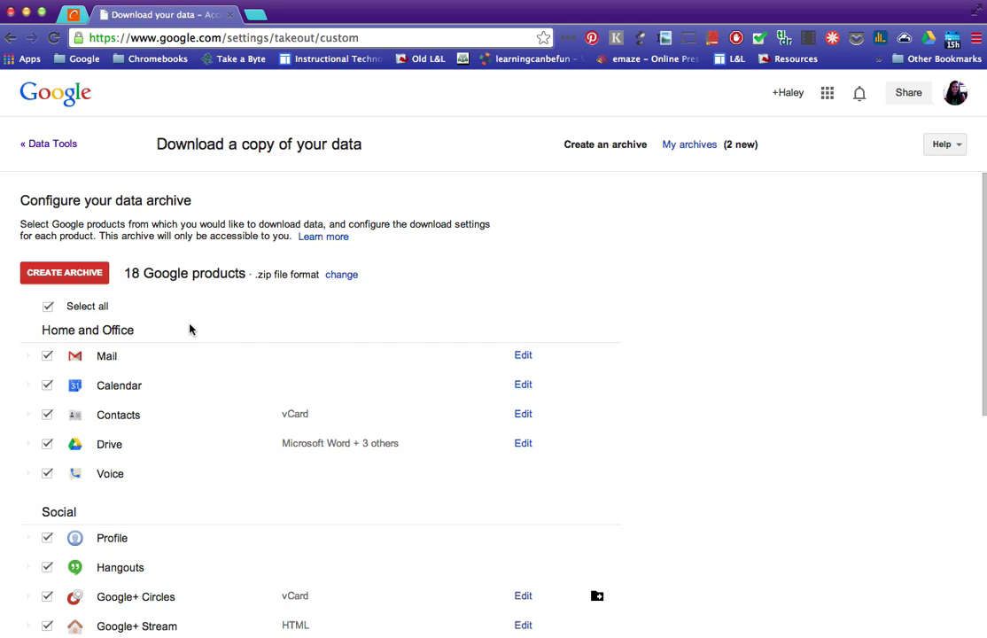
click(48, 306)
click(47, 445)
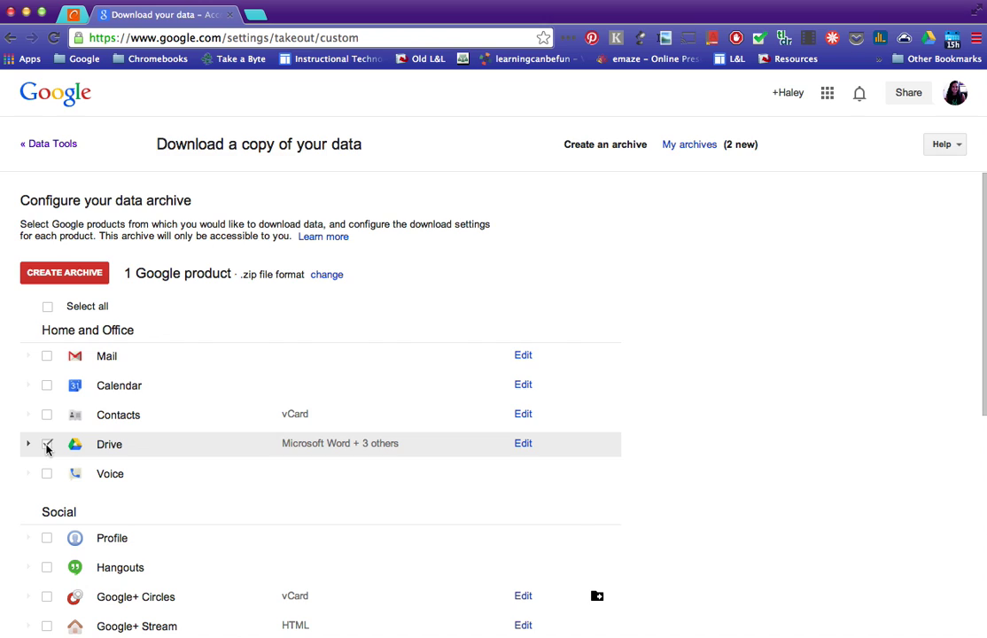
click(68, 274)
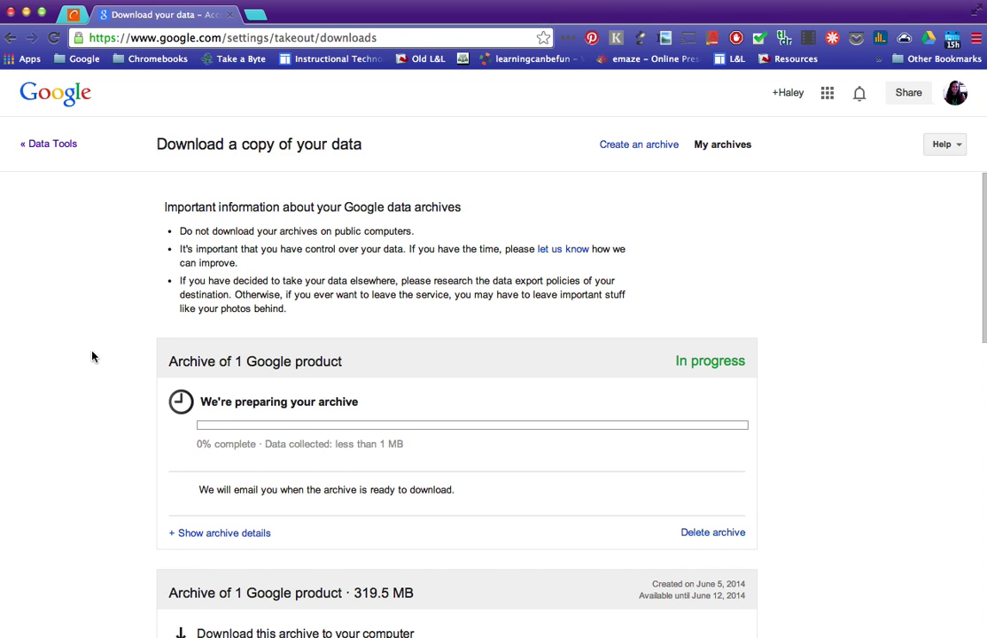
scroll(92, 356, down, 1)
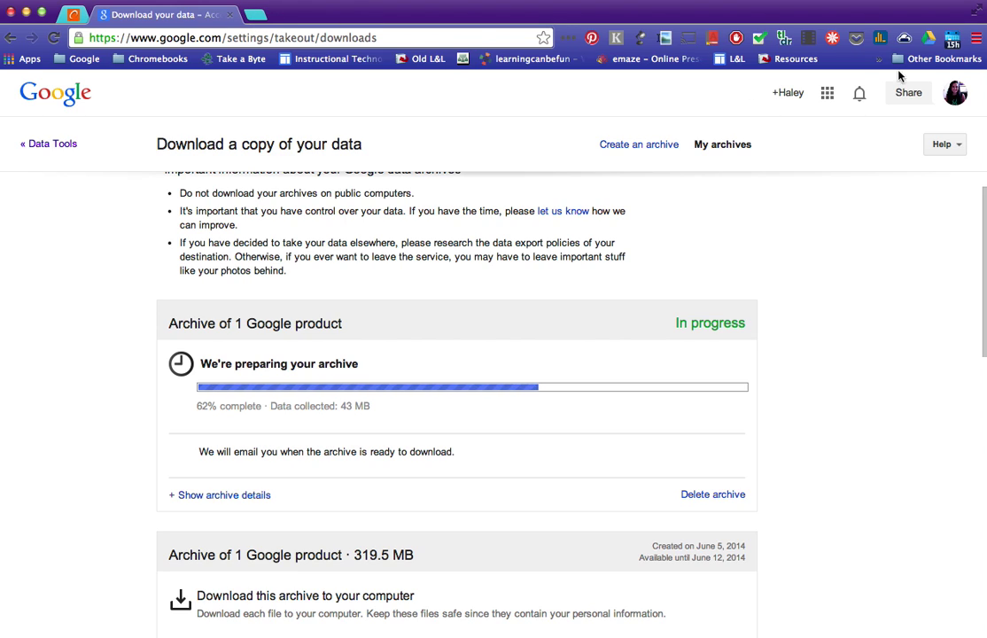
Sign out, sign in as the Test User account with its password, and open its Drive.
click(955, 92)
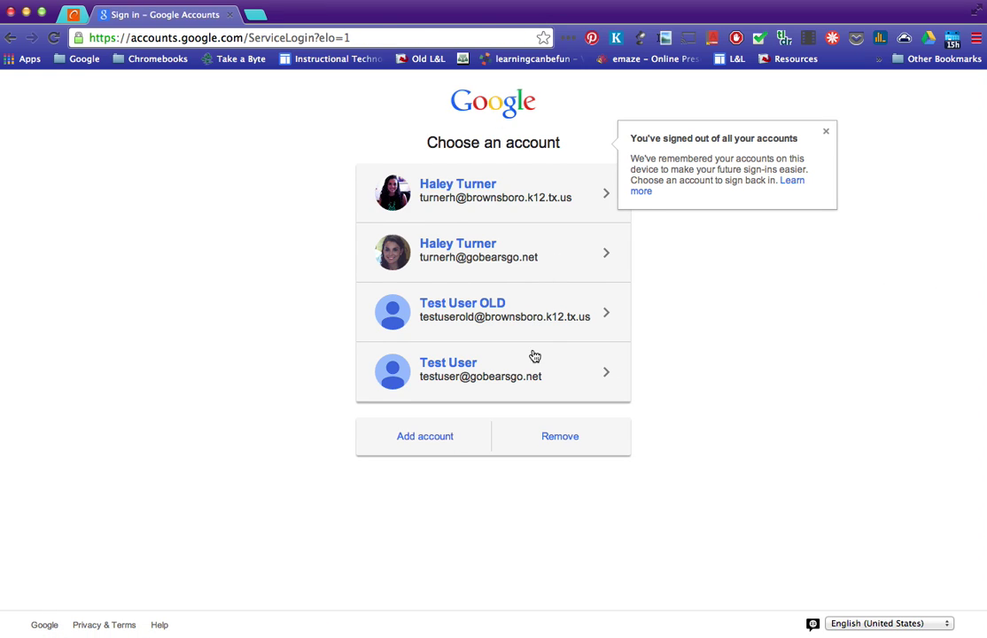
click(565, 375)
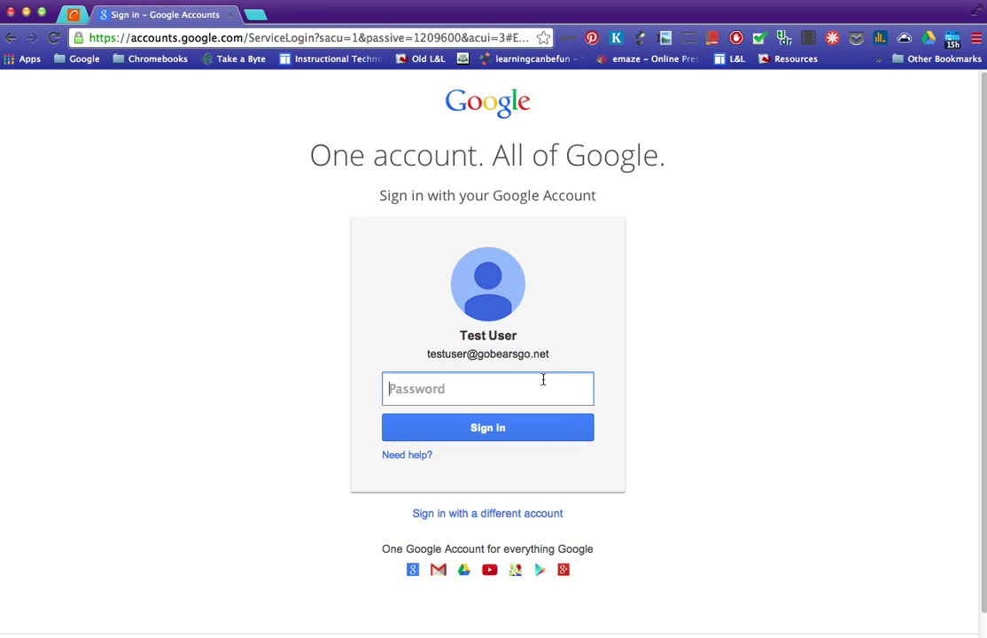
text(•)
key(Return)
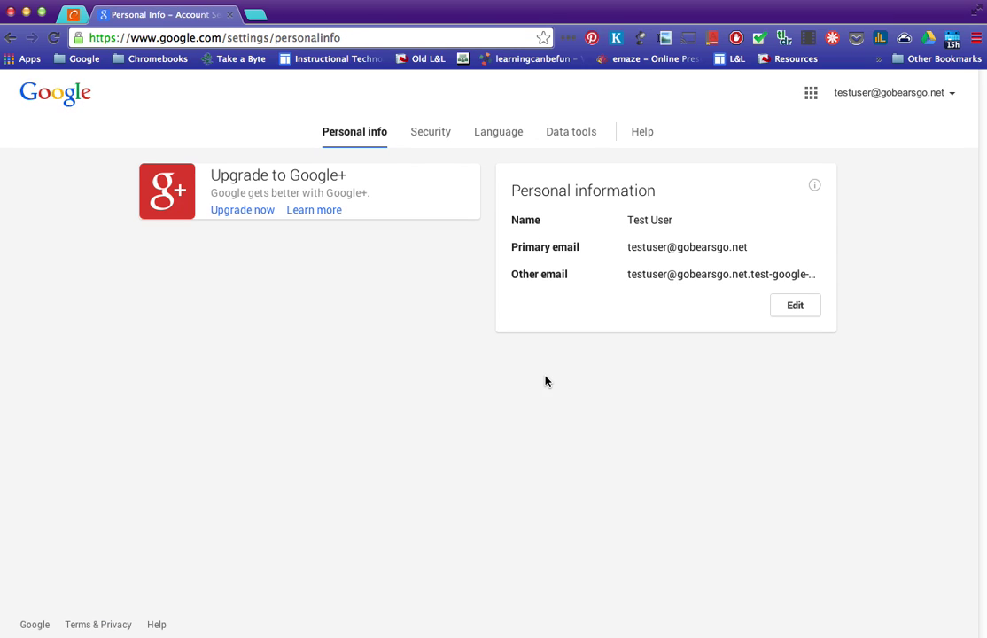
click(811, 92)
click(765, 252)
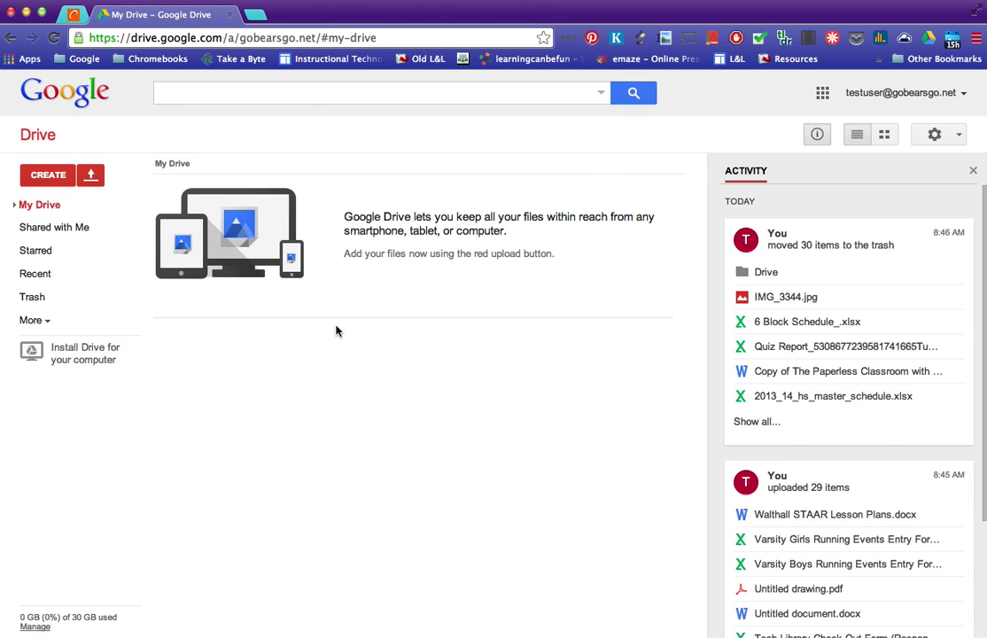
Enable 'Convert uploaded files to Google Docs format' in Upload settings and verify it stuck.
click(972, 169)
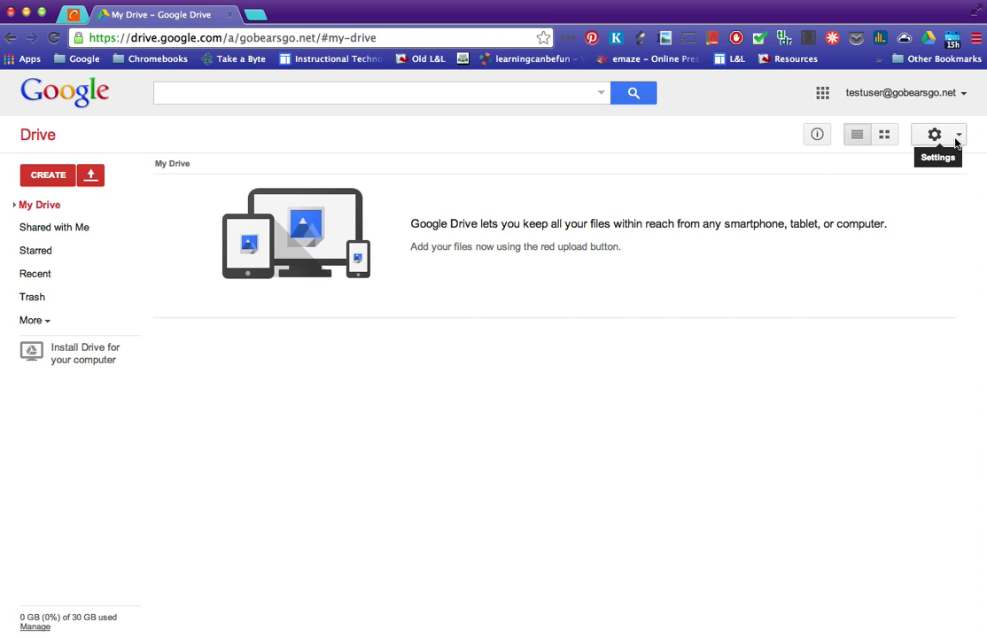
click(957, 142)
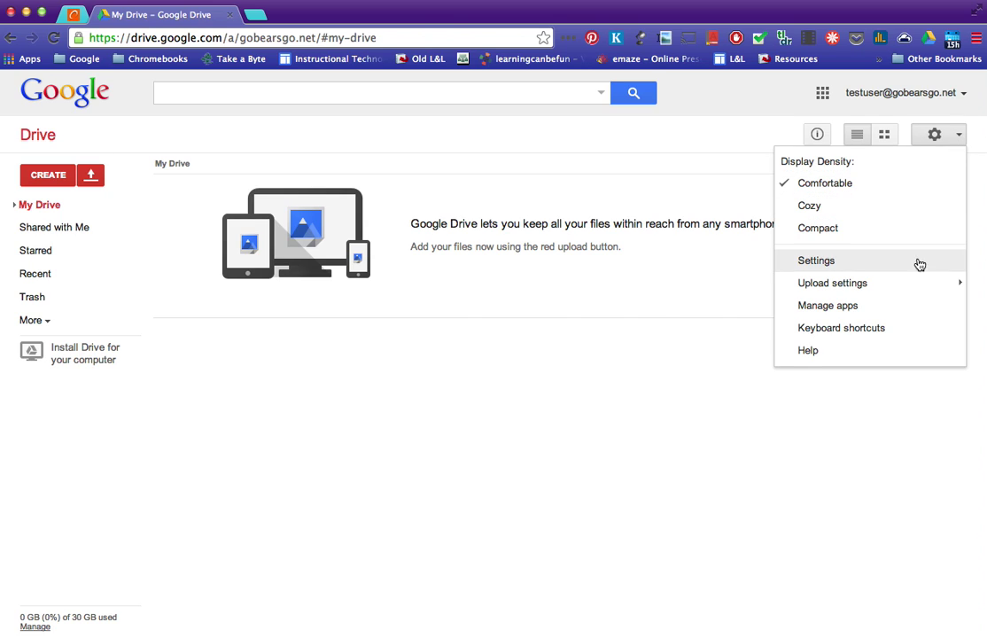
mouse_move(950, 284)
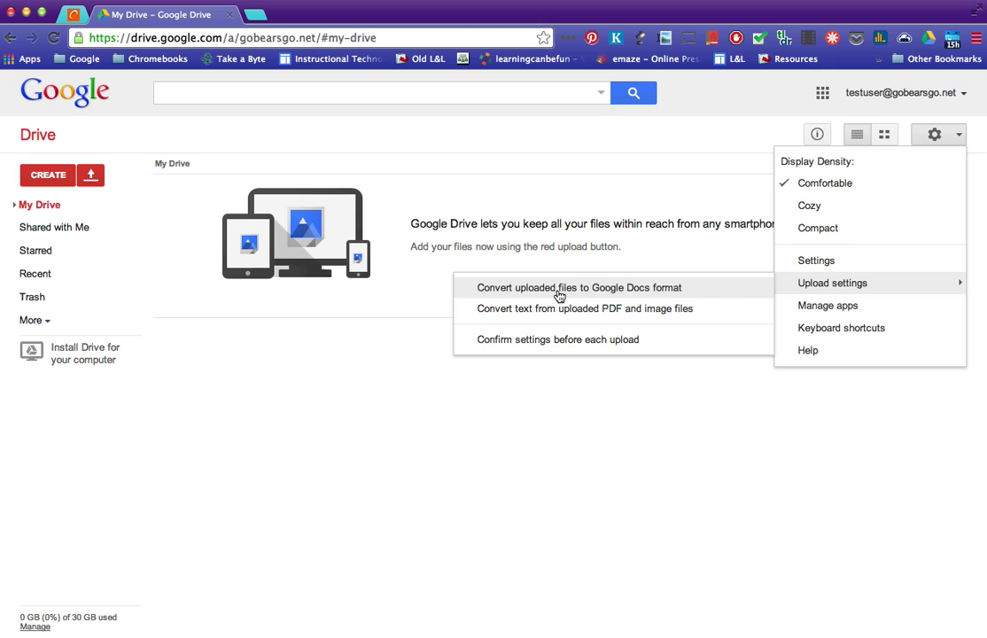
click(636, 293)
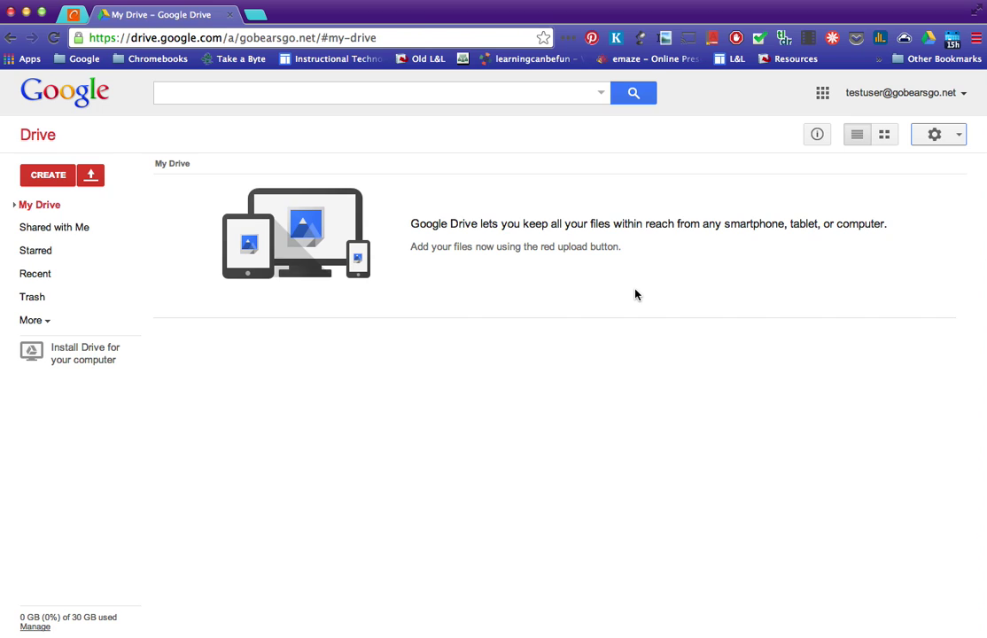
click(939, 139)
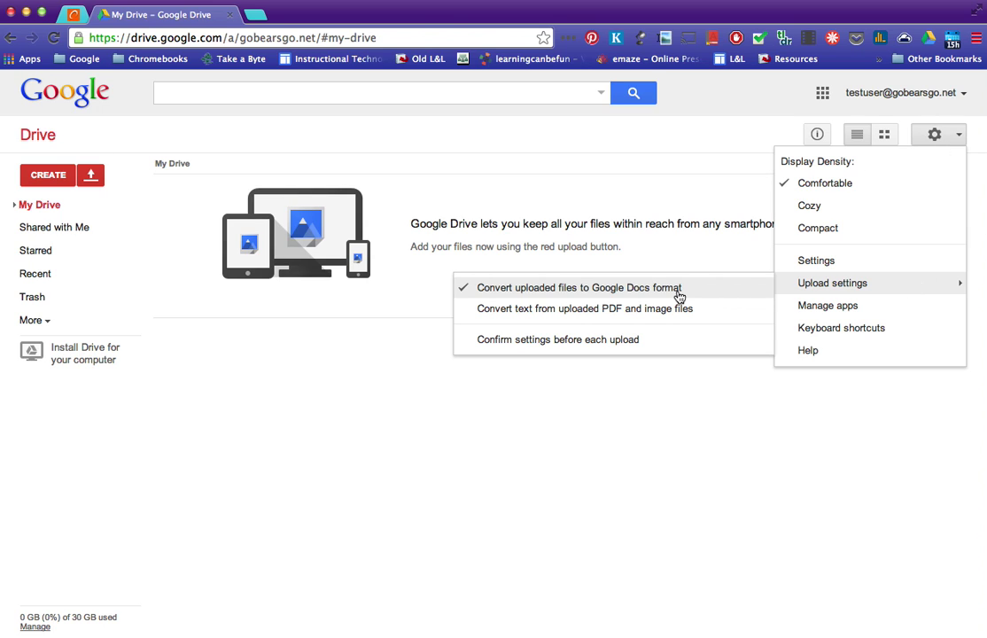
click(354, 331)
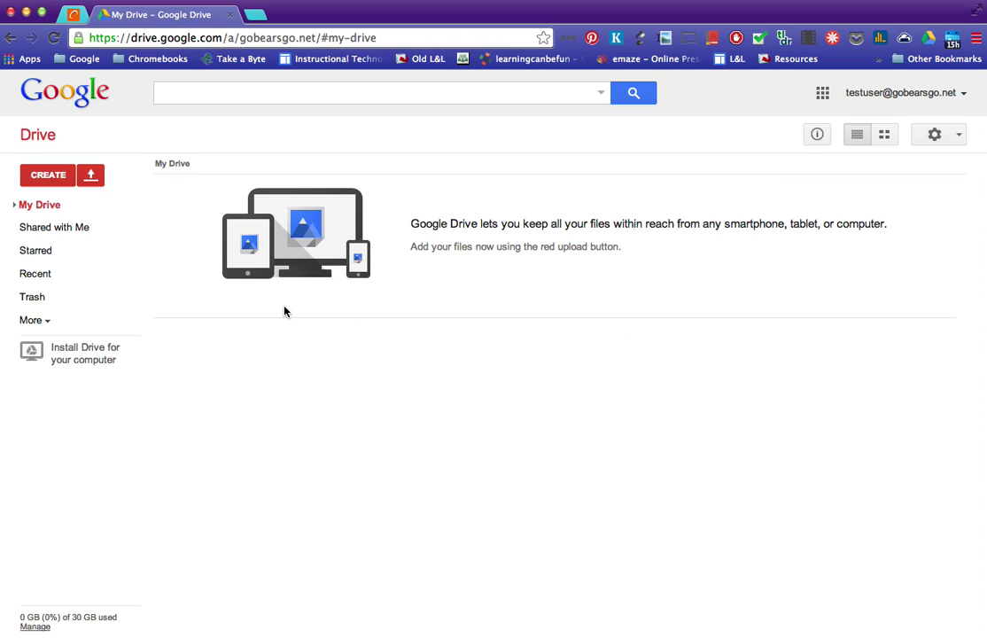
Pick the Drive folder inside the Takeout export in Downloads for folder upload.
click(90, 176)
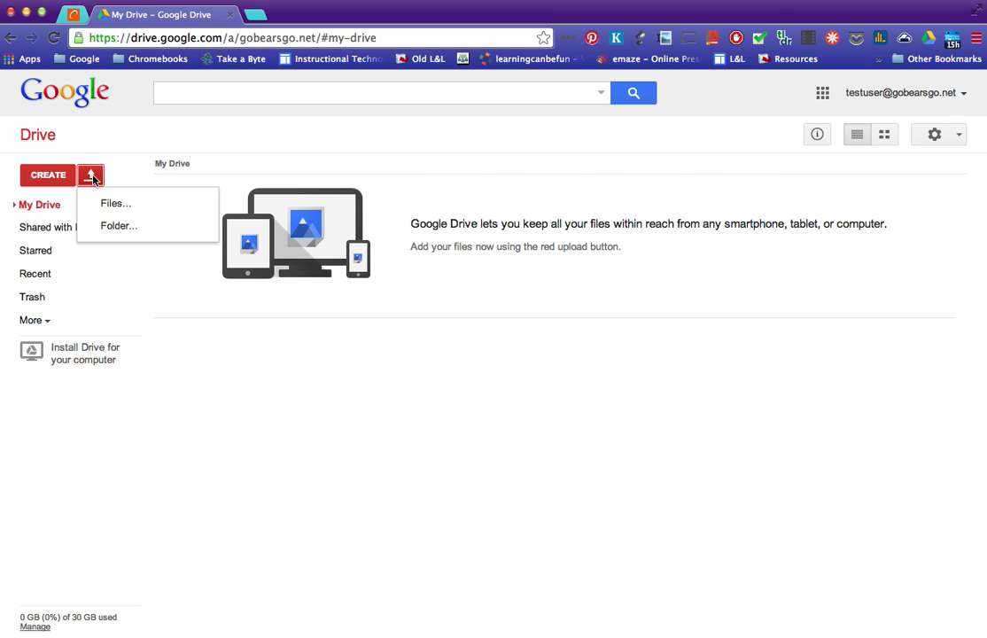
click(105, 228)
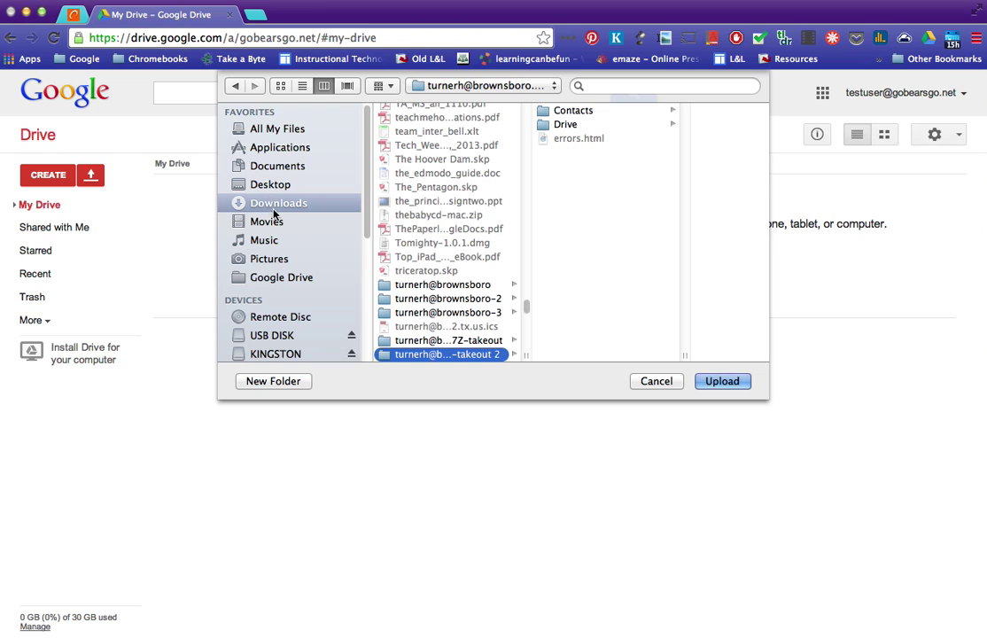
scroll(426, 332, down, 2)
drag(525, 358, 652, 357)
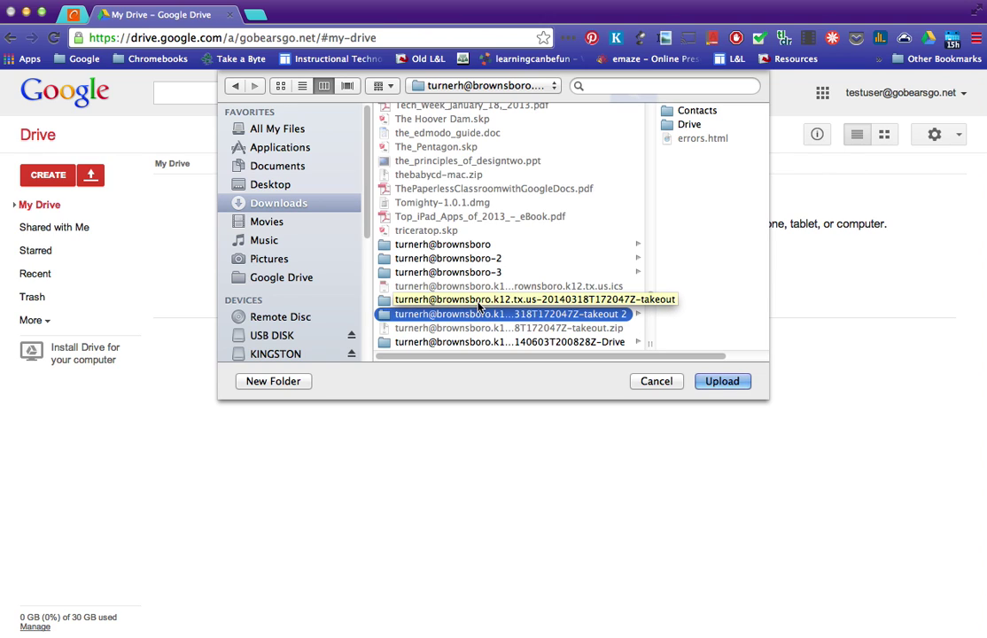
scroll(481, 324, down, 1)
click(481, 325)
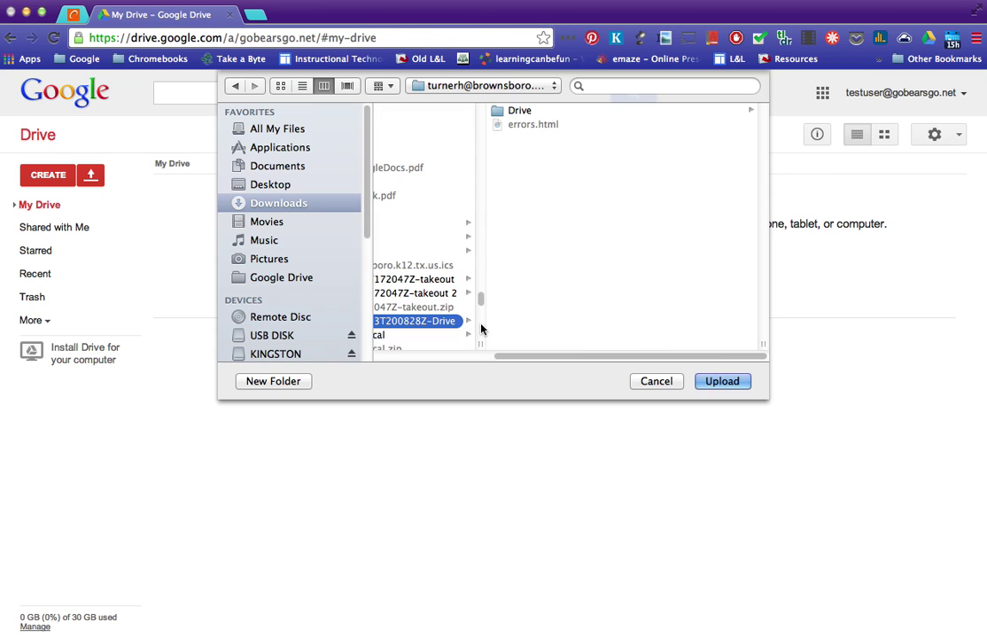
drag(503, 356, 385, 364)
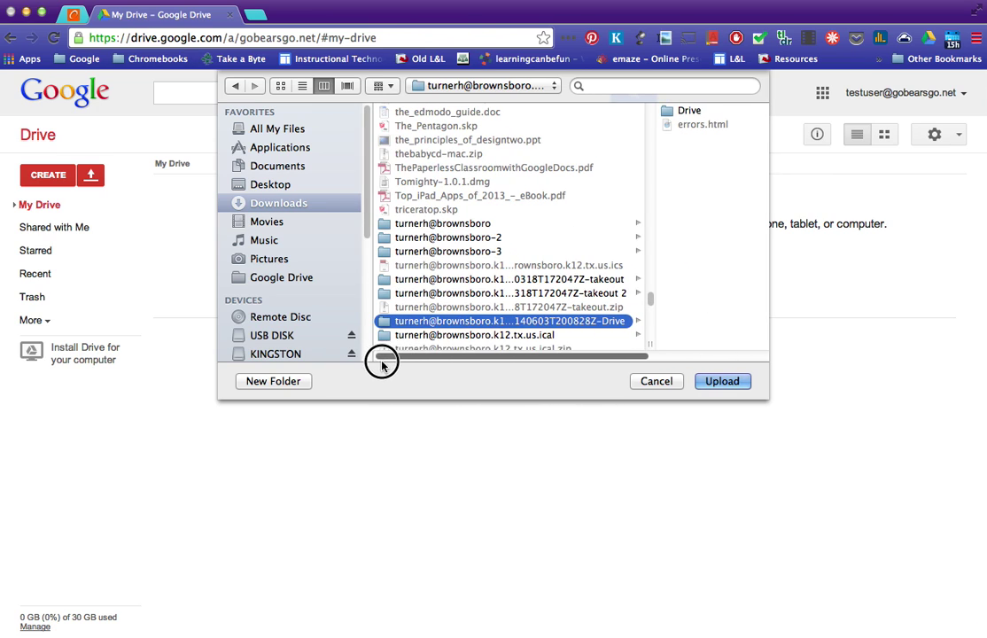
drag(536, 358, 631, 358)
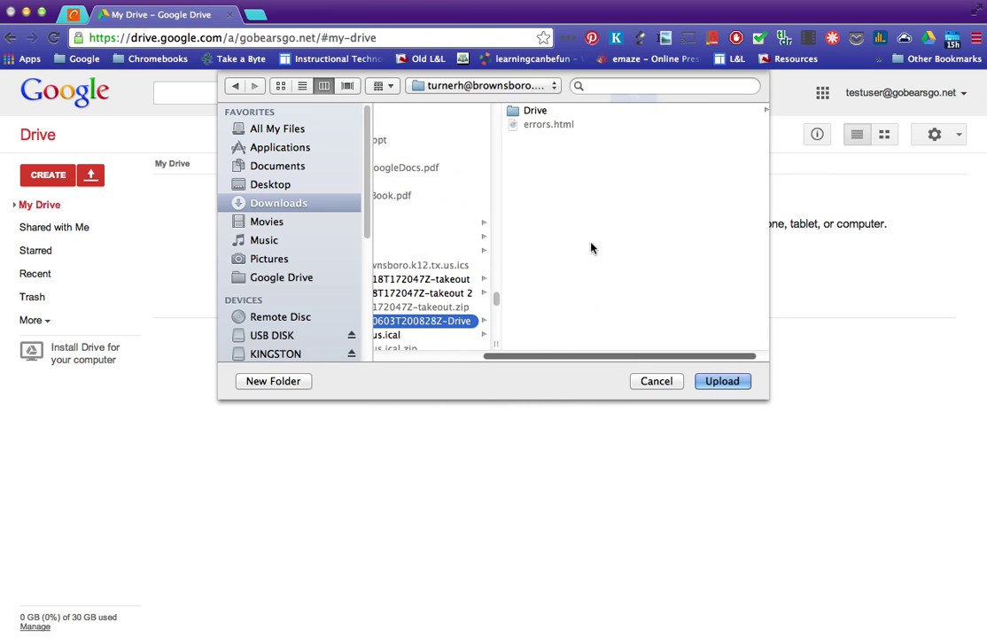
click(537, 110)
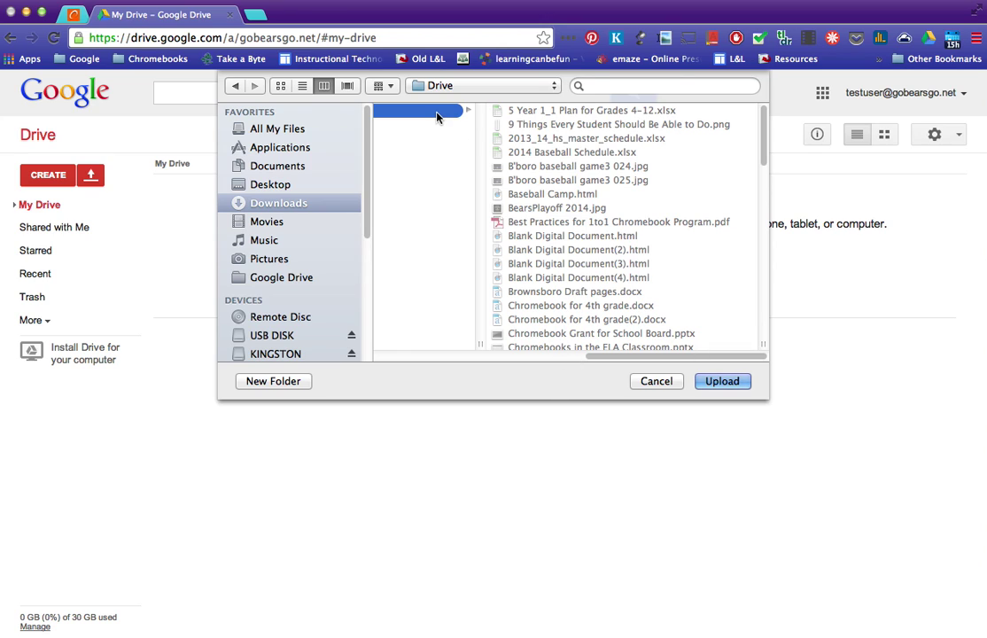
Upload the Takeout Drive folder, then open it in My Drive to browse arriving files.
click(716, 383)
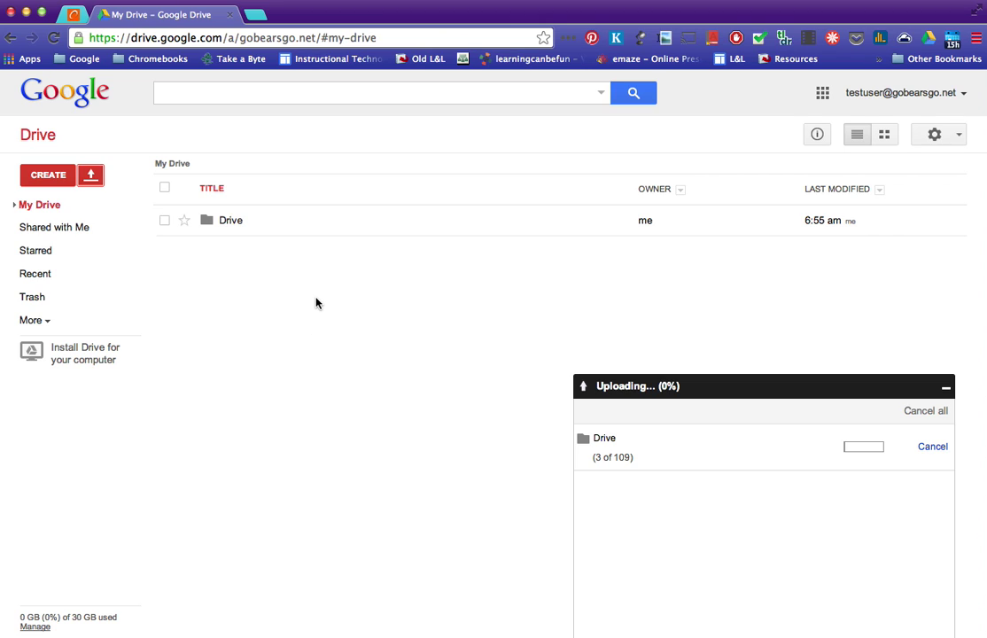
click(238, 226)
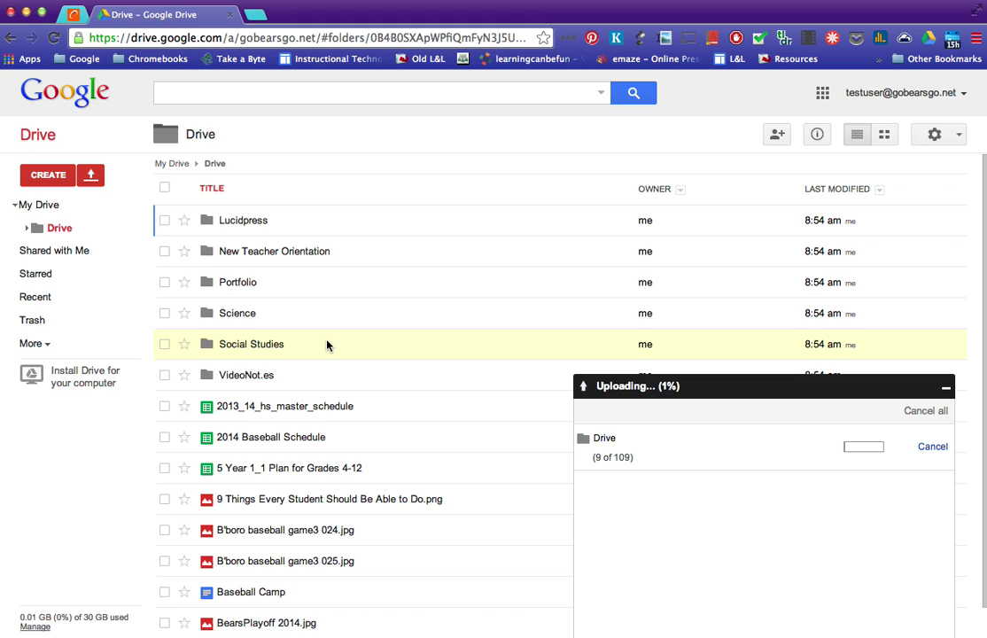
scroll(349, 386, down, 2)
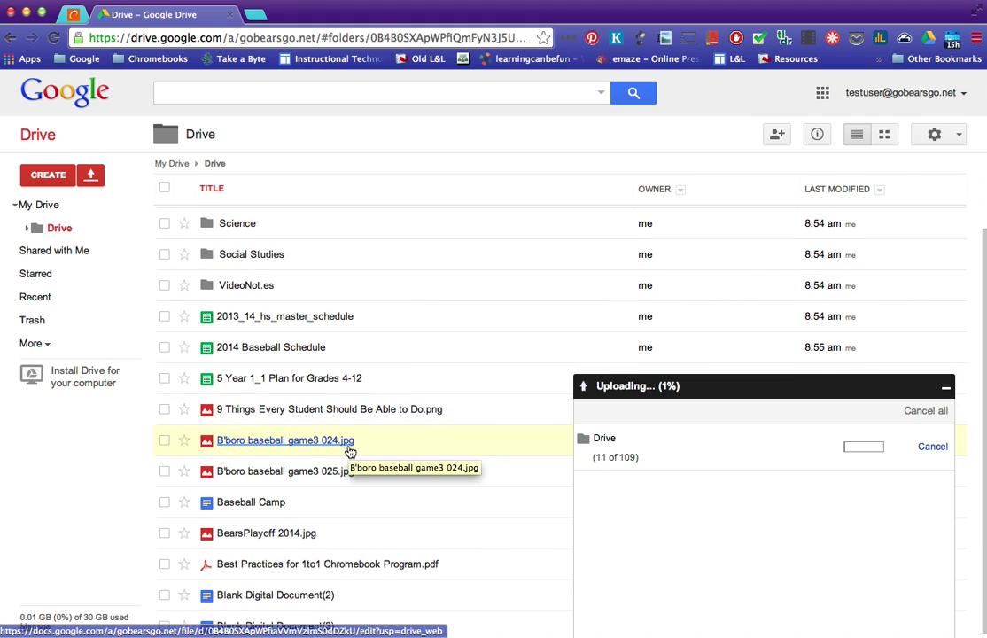
scroll(350, 453, down, 1)
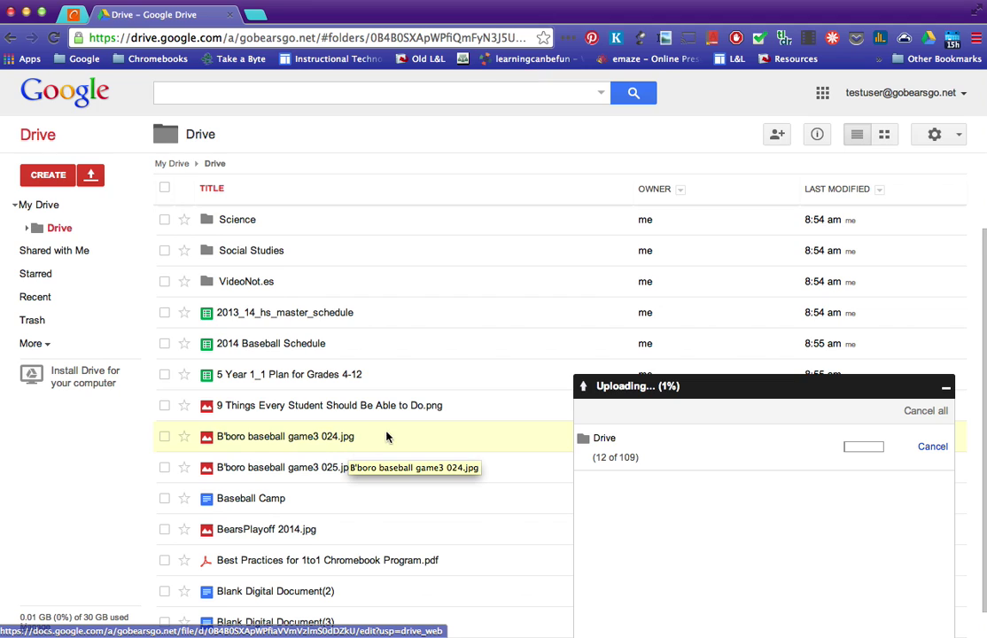
scroll(346, 498, down, 1)
scroll(346, 497, up, 3)
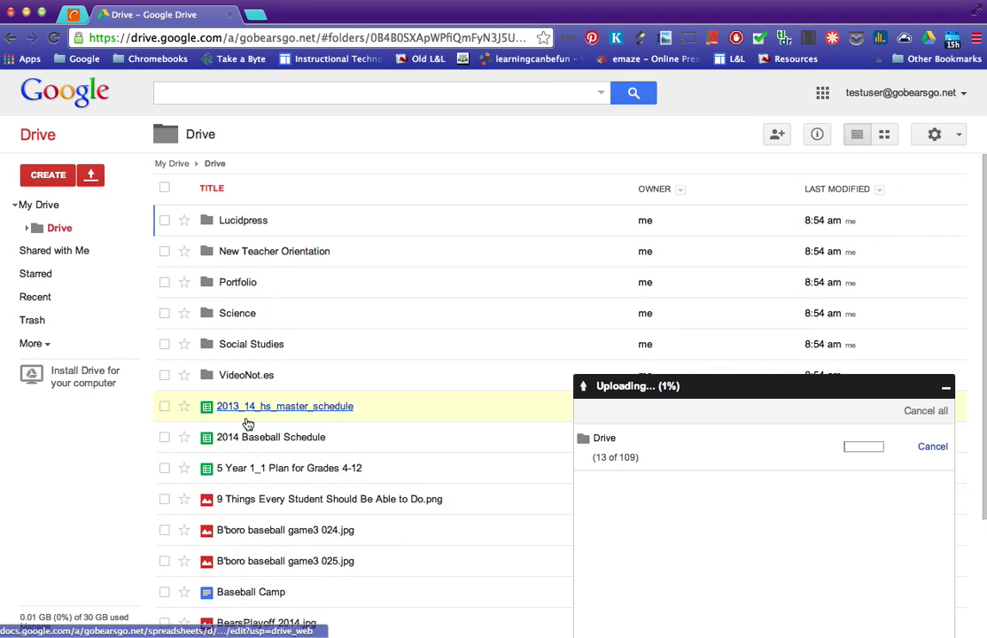
scroll(248, 422, down, 2)
scroll(254, 422, down, 2)
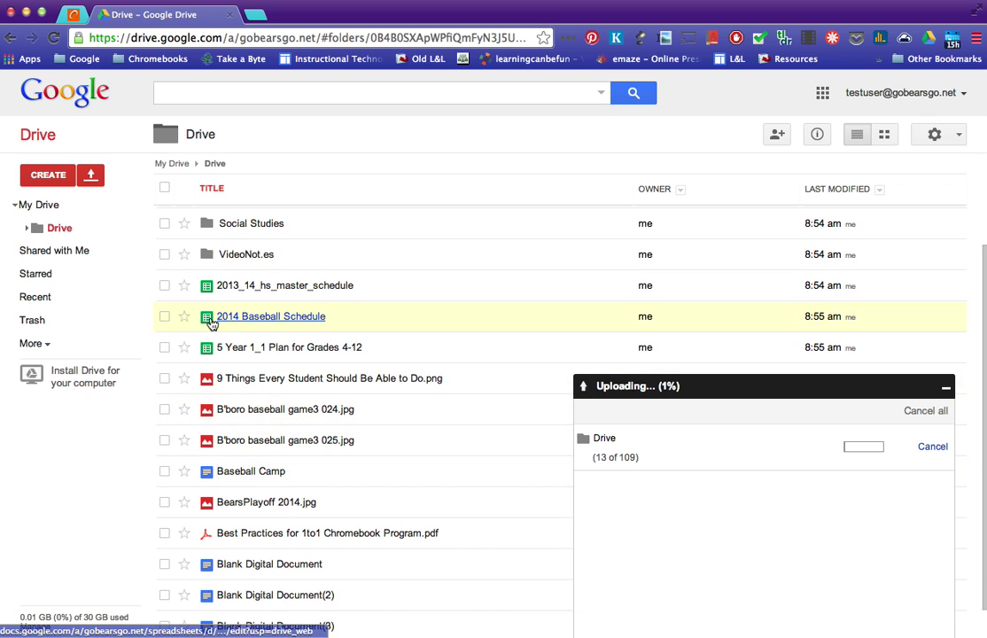
scroll(225, 330, down, 1)
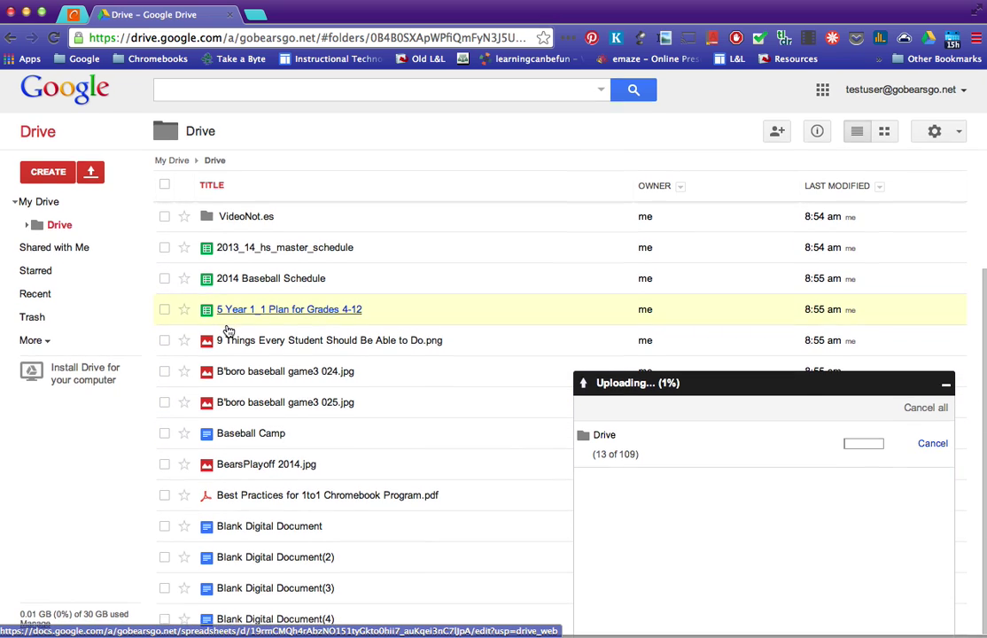
scroll(273, 279, up, 3)
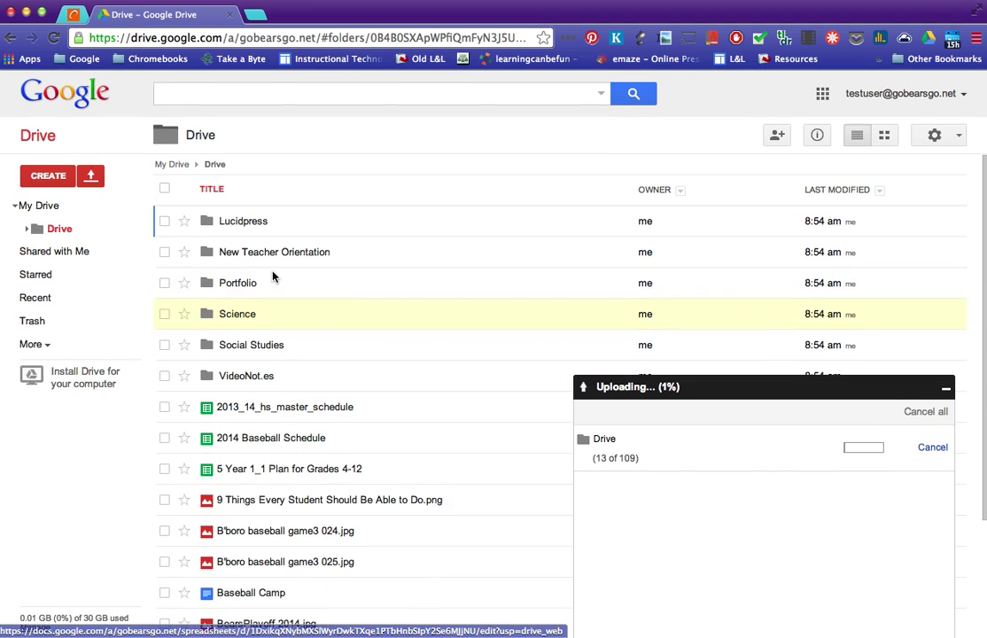